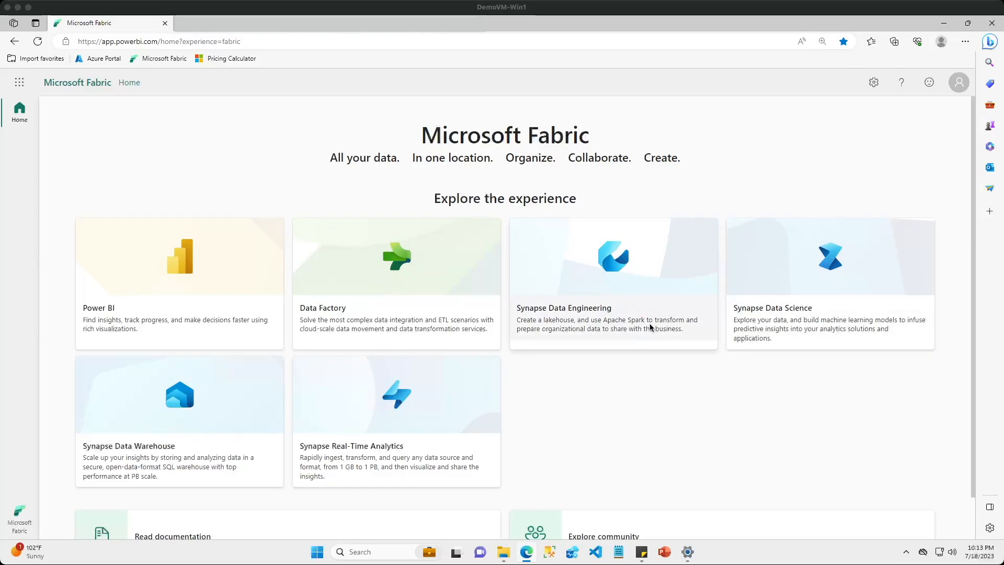
Open the EmployeeLakehouse lakehouse in DemoWorkspace through Synapse Data Engineering and widen the DepartmentID column in the employee table preview
click(602, 320)
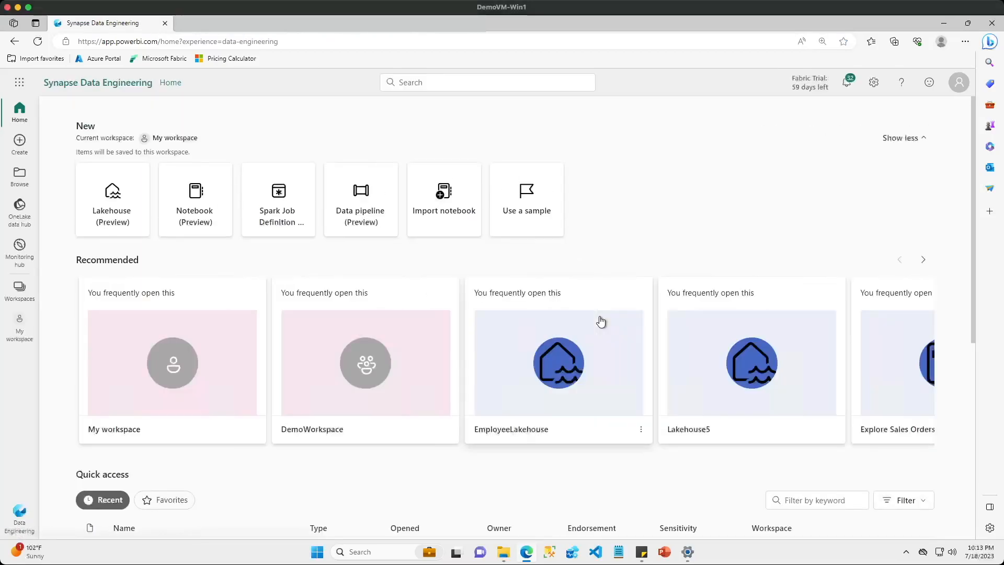
click(26, 297)
click(82, 234)
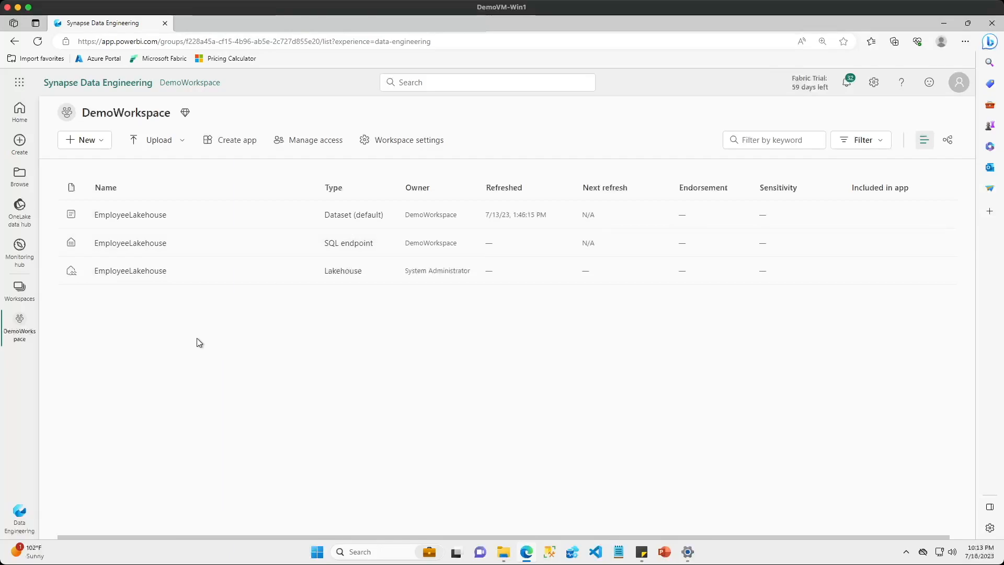
click(145, 275)
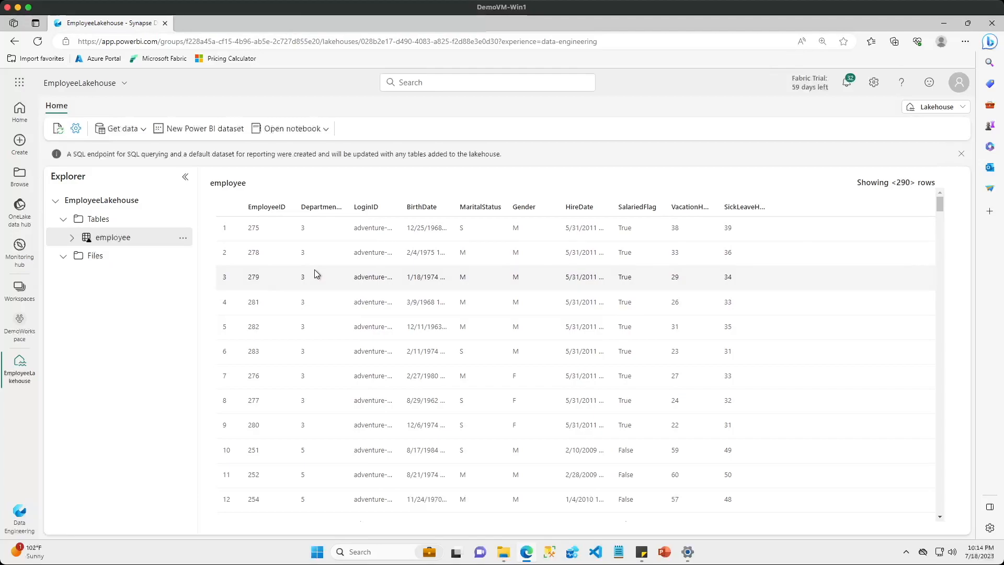
drag(348, 206, 370, 205)
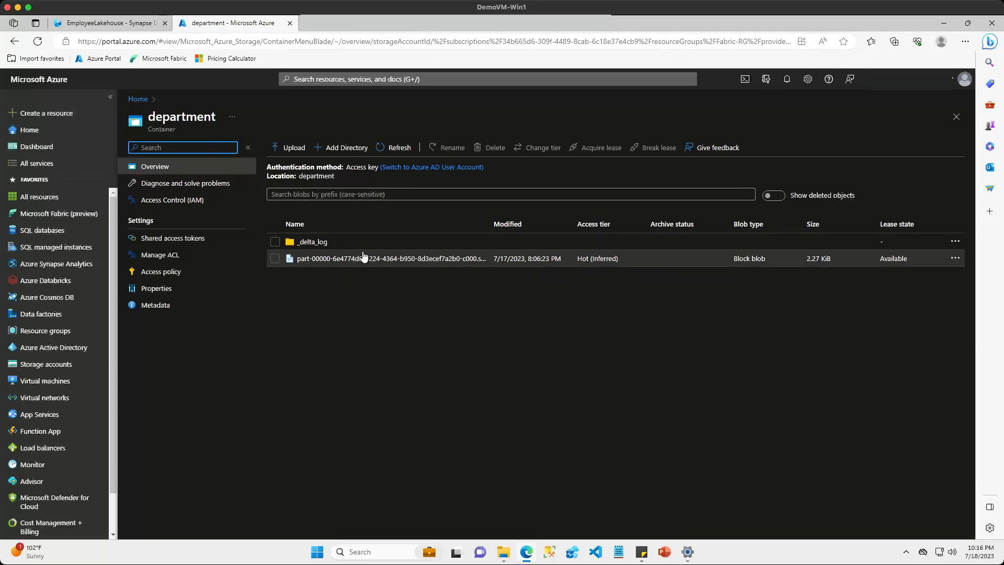
Return to EmployeeLakehouse and start a new Azure Data Lake Storage Gen2 shortcut under Tables
click(125, 27)
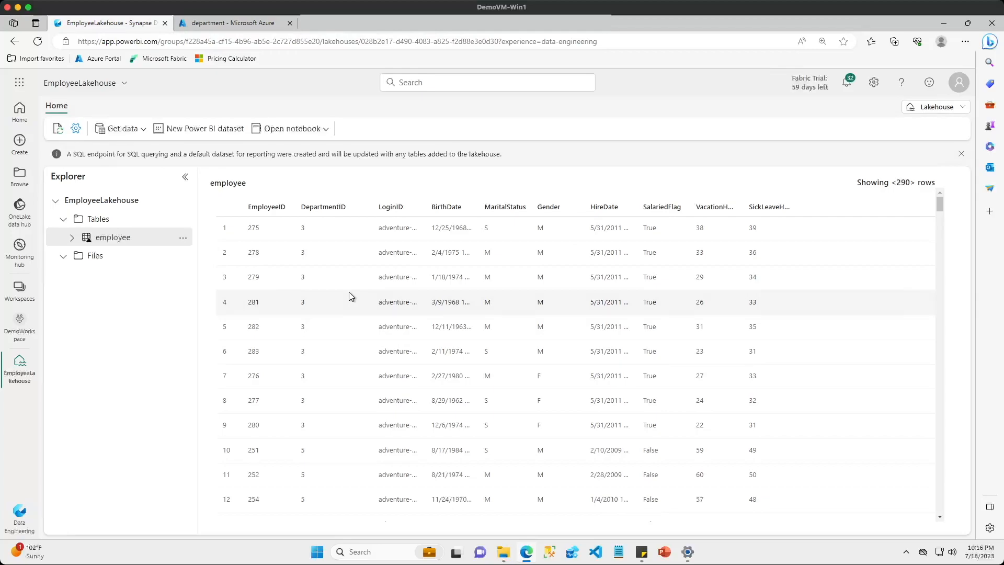
click(182, 221)
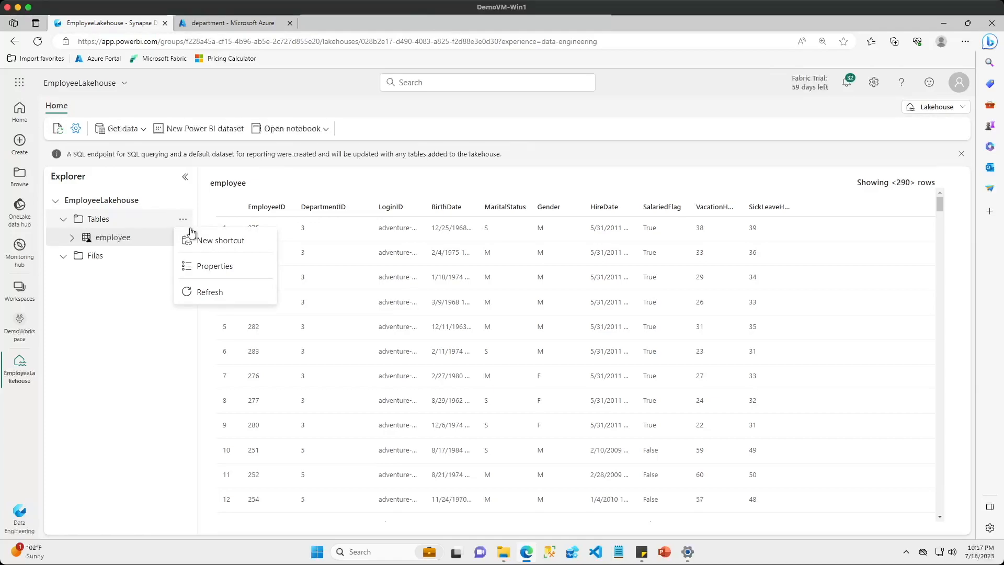
click(207, 242)
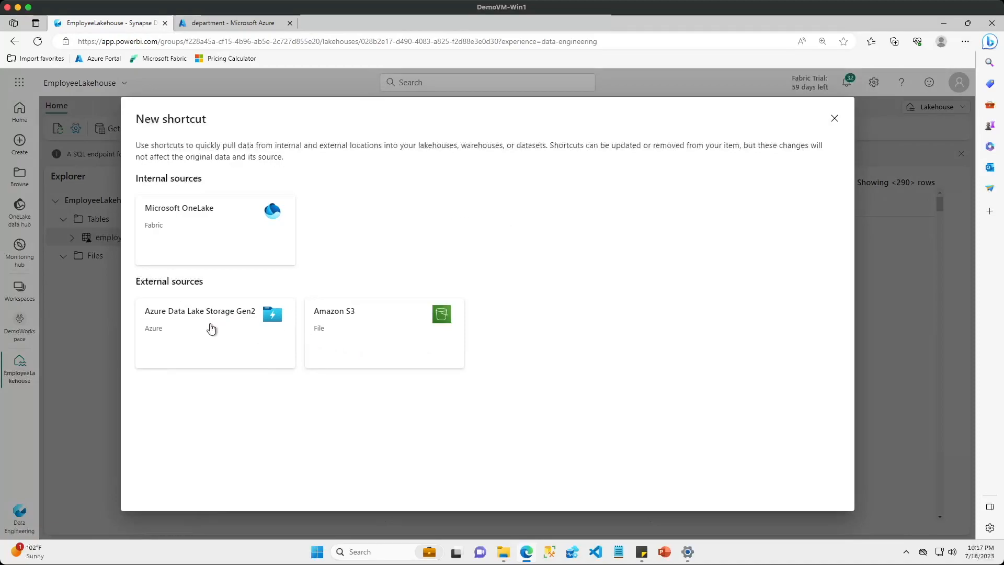
click(211, 329)
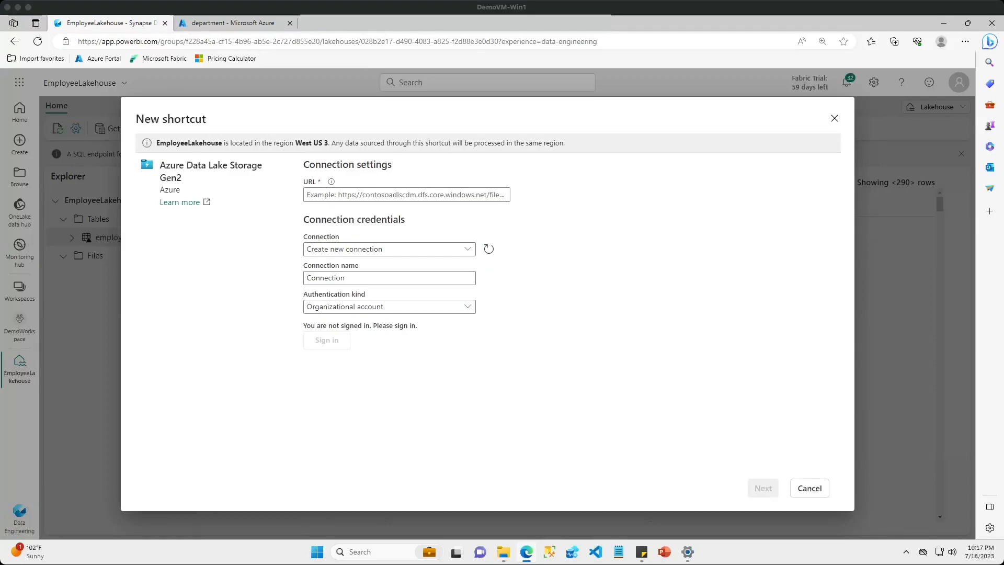
Connect to the storage URL ending in /department through a new connection named ADLS, signed in with the organizational account
click(422, 201)
key(ctrl+v)
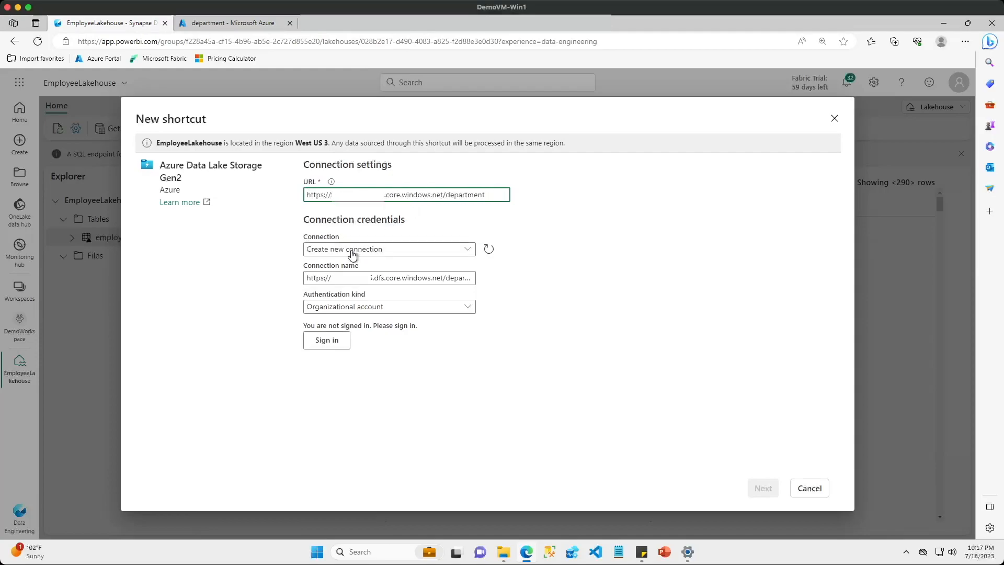
click(359, 276)
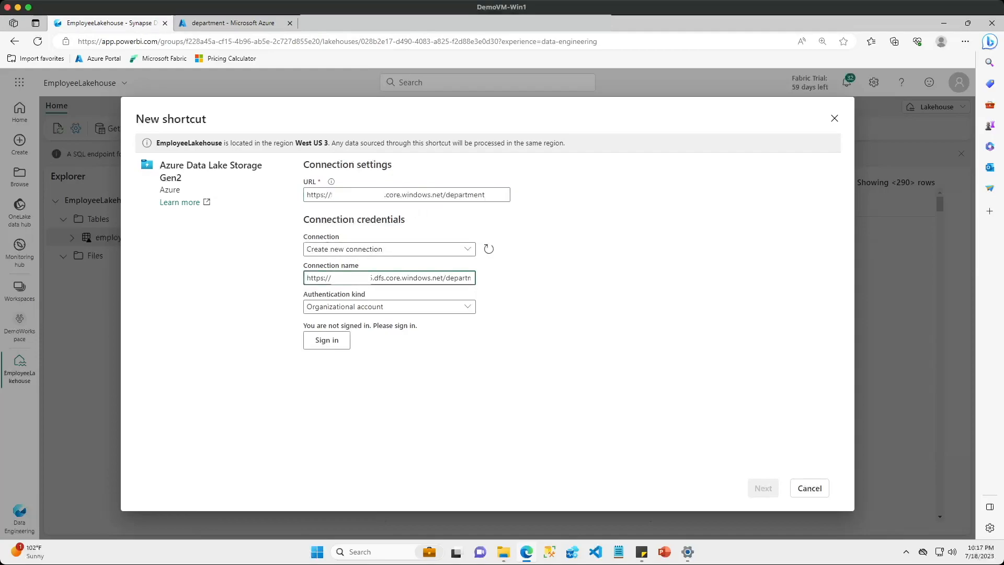
key(ctrl+a)
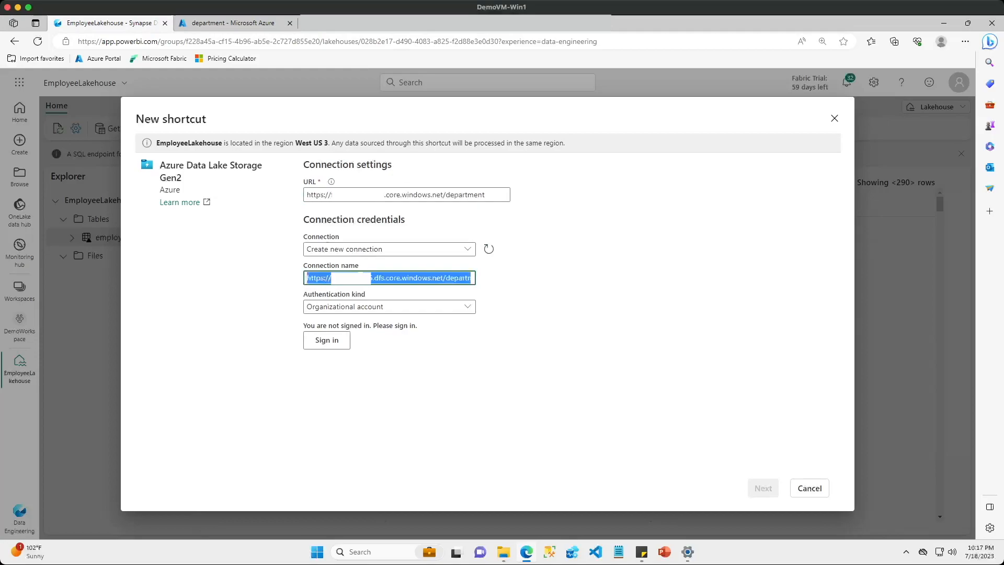
text(ADLS)
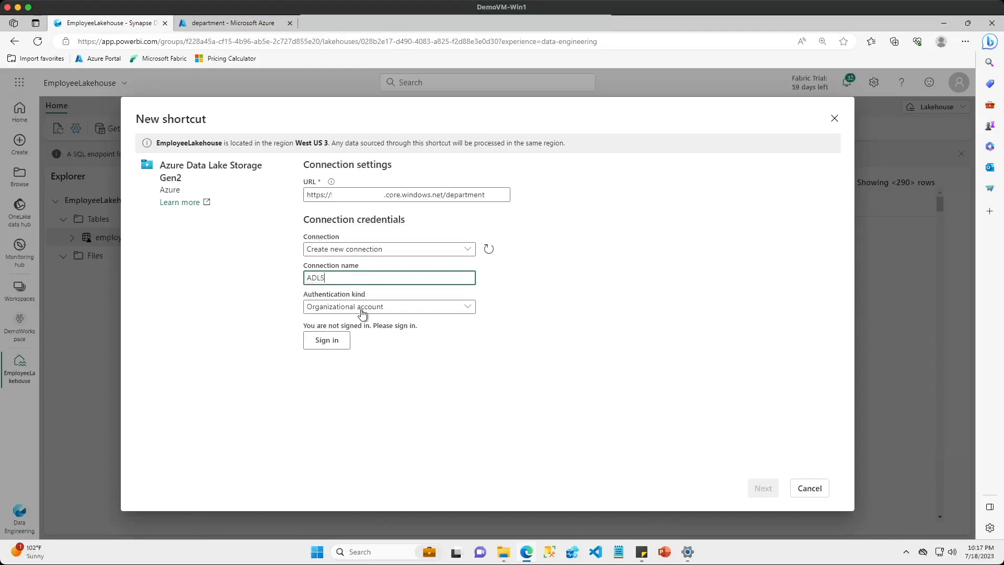
click(337, 340)
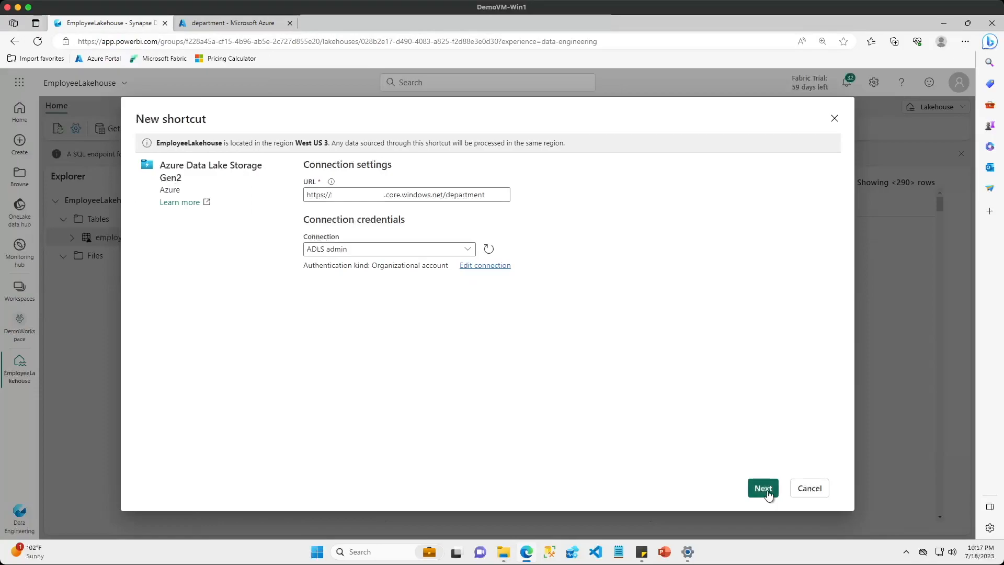
click(764, 488)
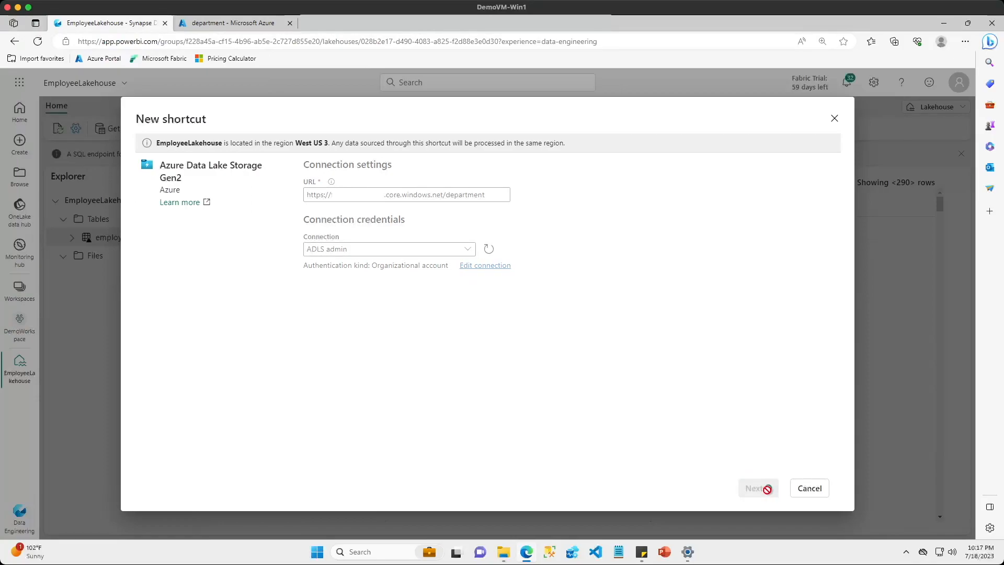
Name the shortcut department, keeping the /department sub path, and create it
click(373, 204)
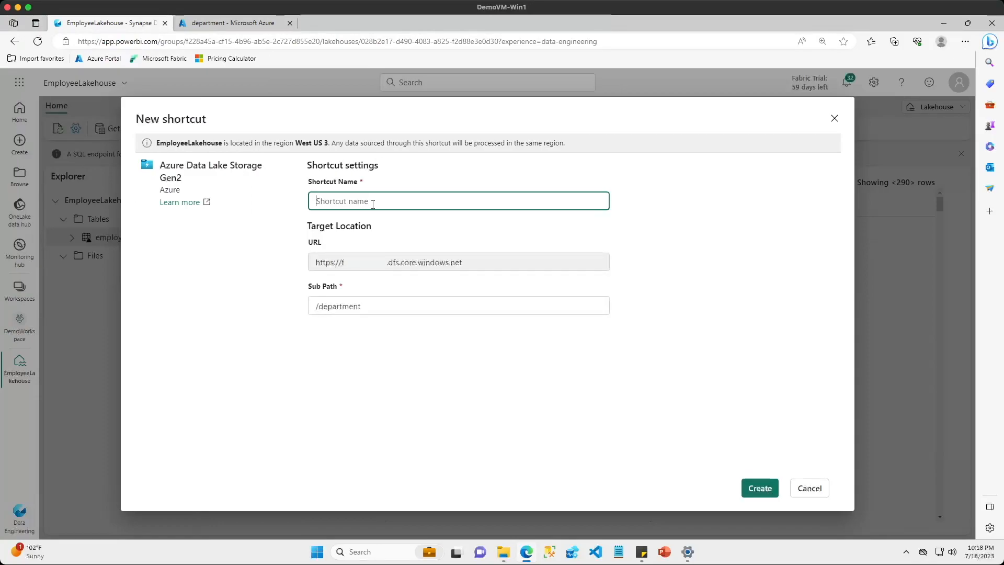
text(department)
click(760, 487)
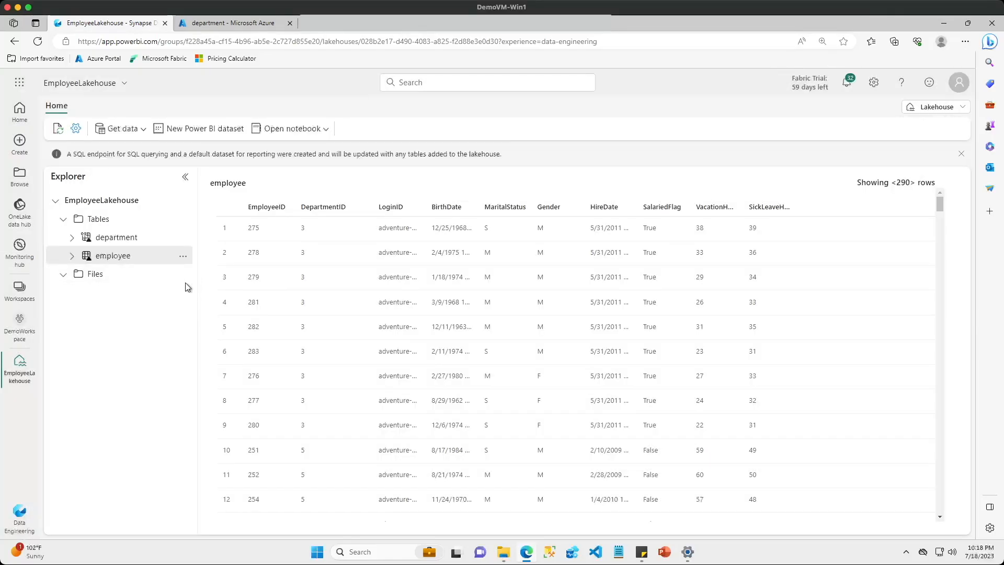
Preview the department table with its columns widened for reading, and compare it with the employee table
click(102, 242)
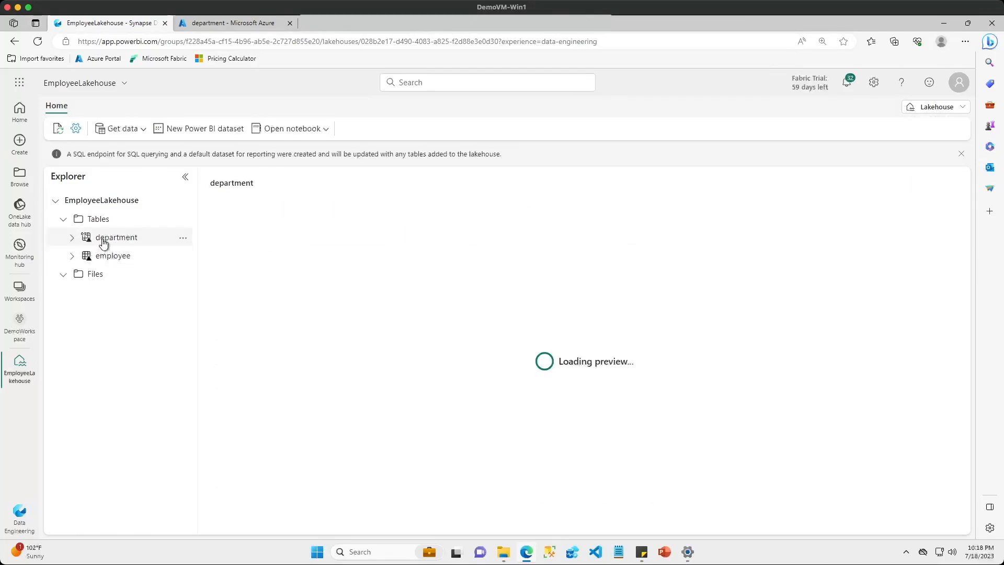
drag(294, 207, 331, 198)
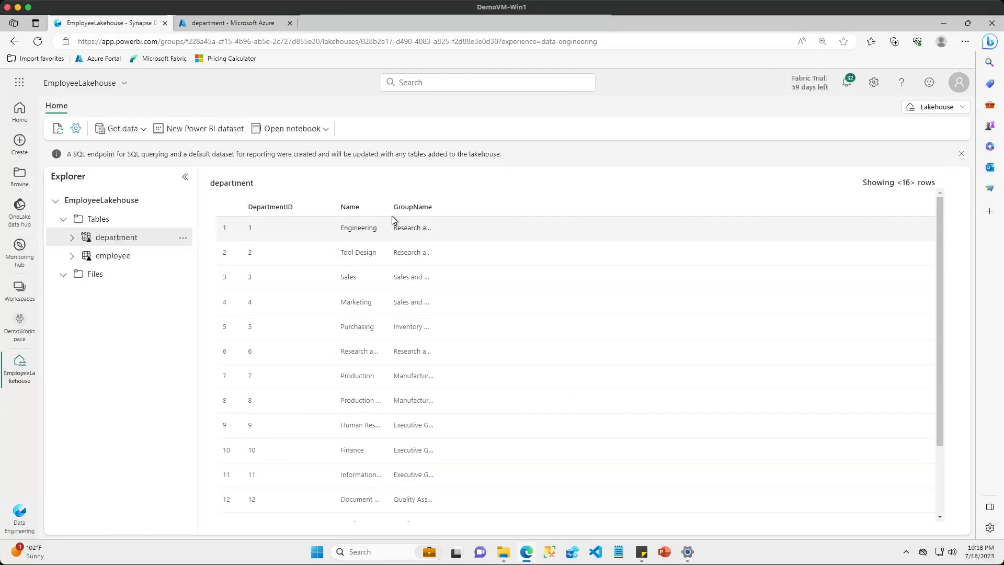
drag(388, 208, 494, 204)
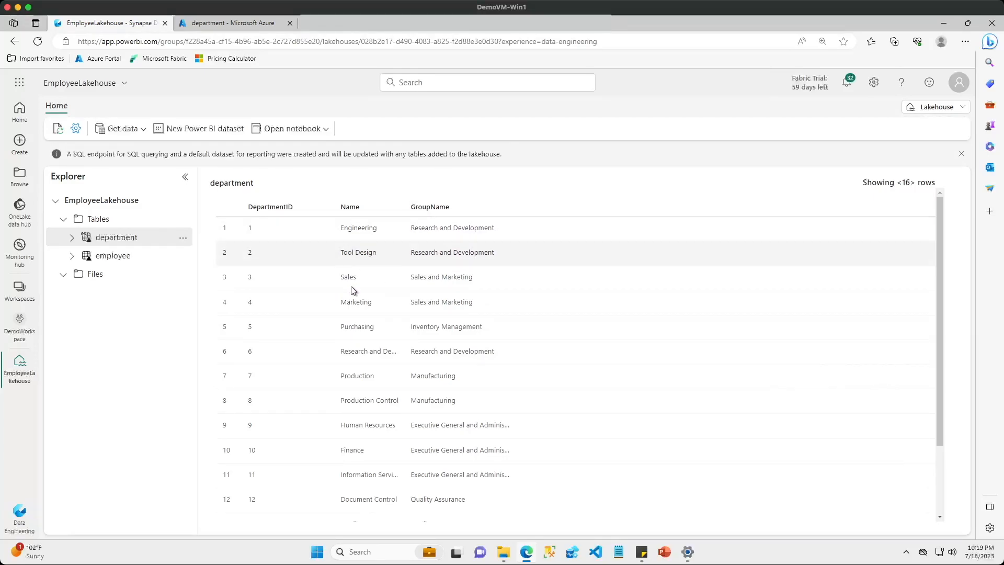
click(121, 256)
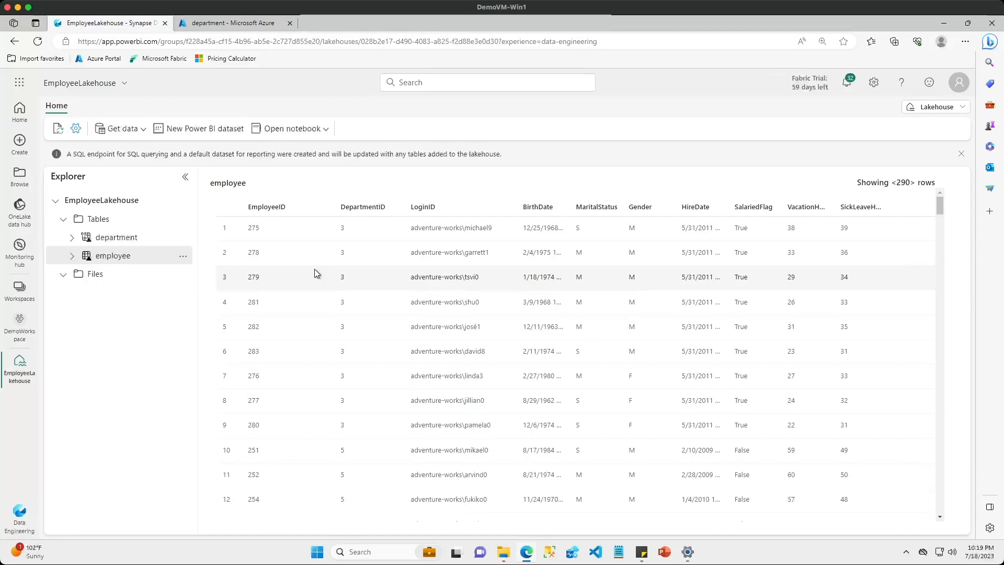
Check the EmployeePay folder in the fabricsampledata S3 bucket and start a new Amazon S3 shortcut under the lakehouse's Tables
click(346, 24)
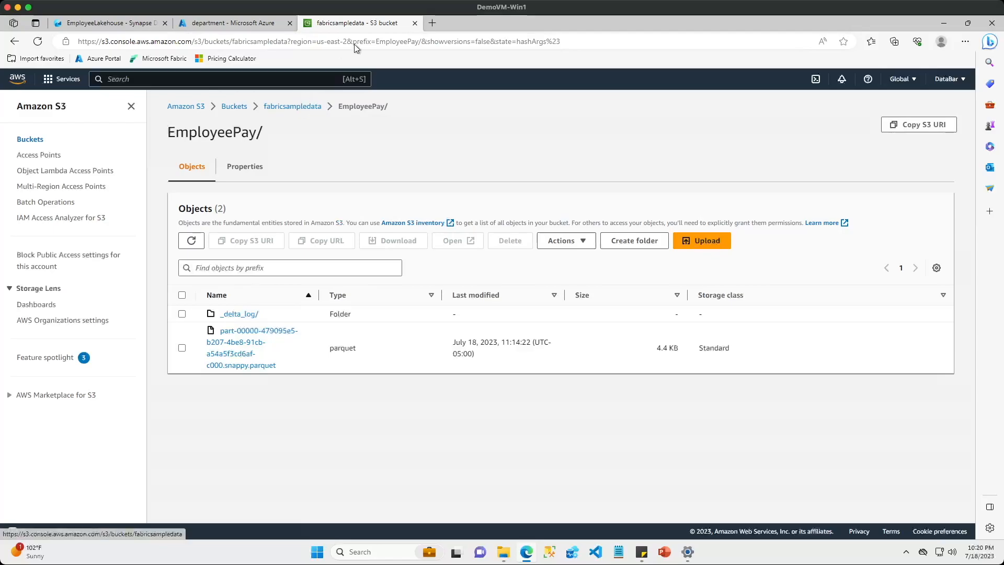
click(124, 26)
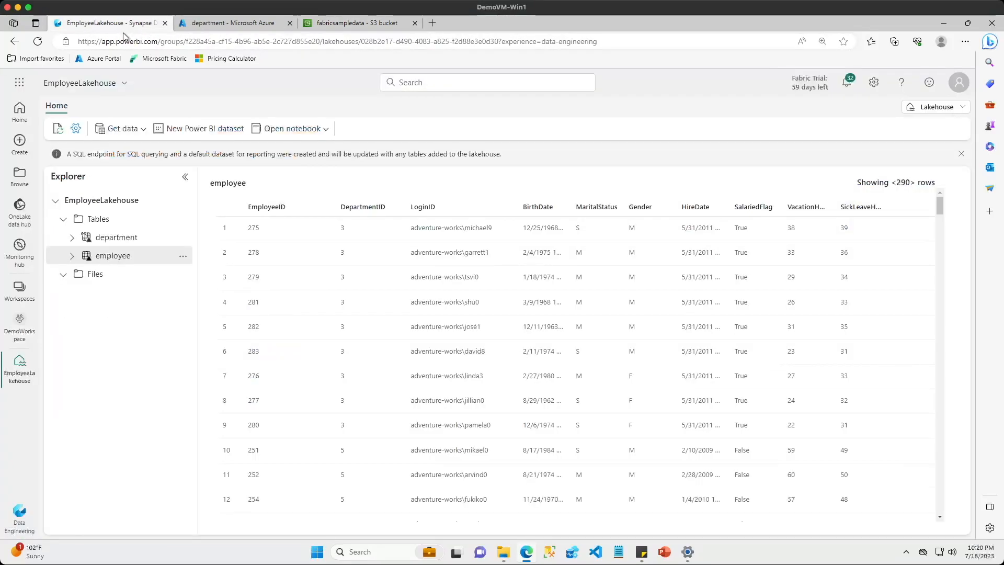
click(182, 221)
click(208, 242)
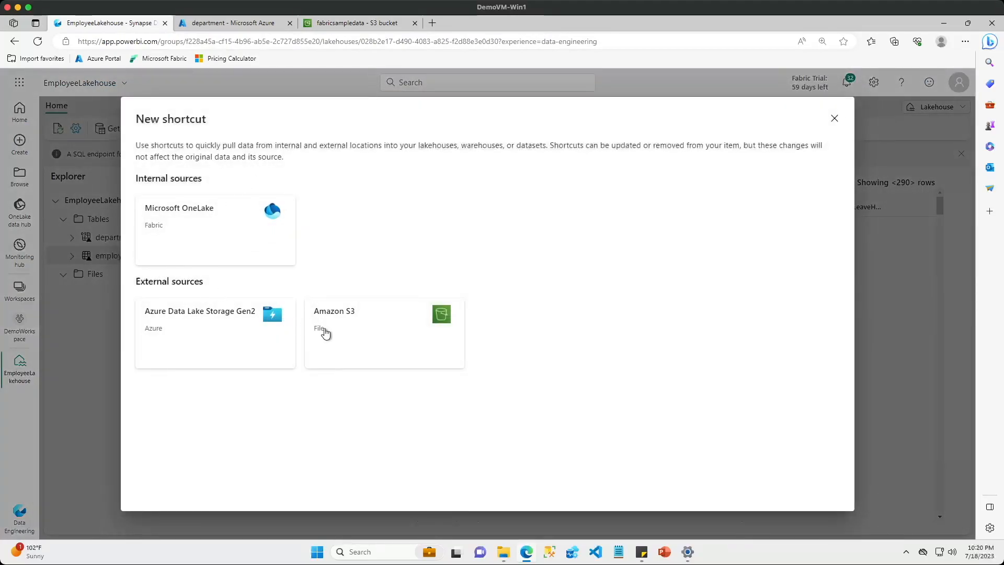
click(343, 333)
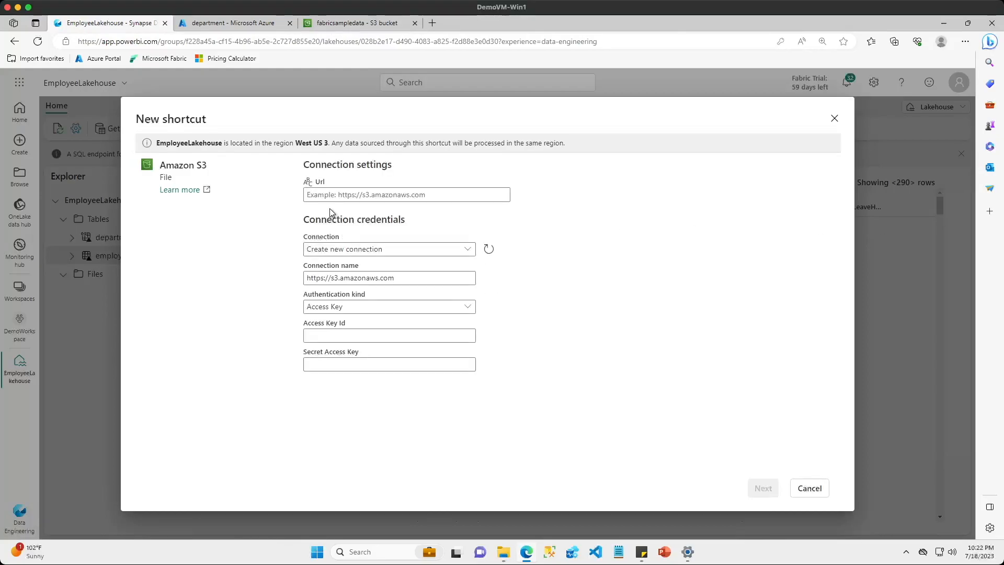
Enter the us-east-2 S3 bucket URL for the shortcut and name the new connection AWSS3
click(331, 198)
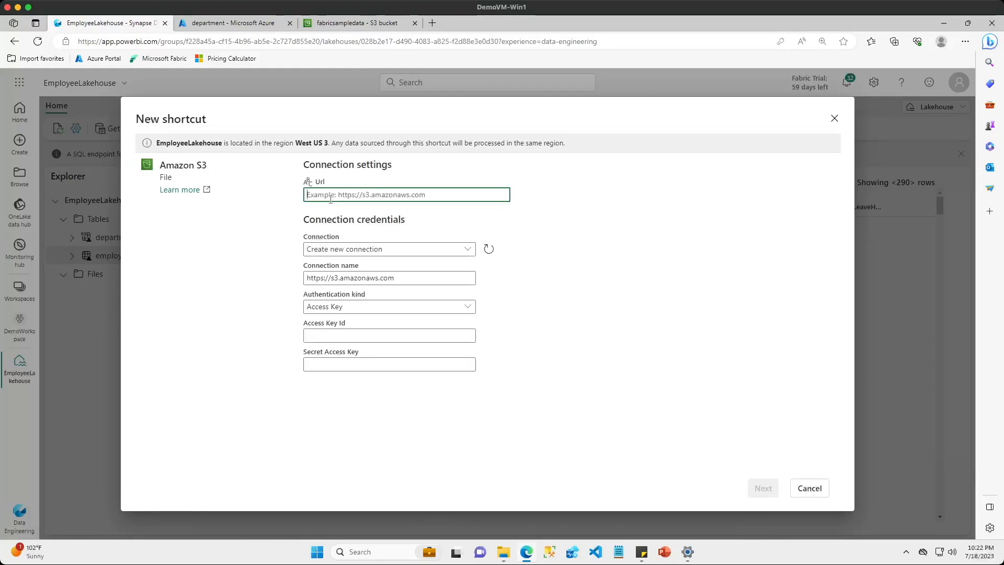
key(ctrl+v)
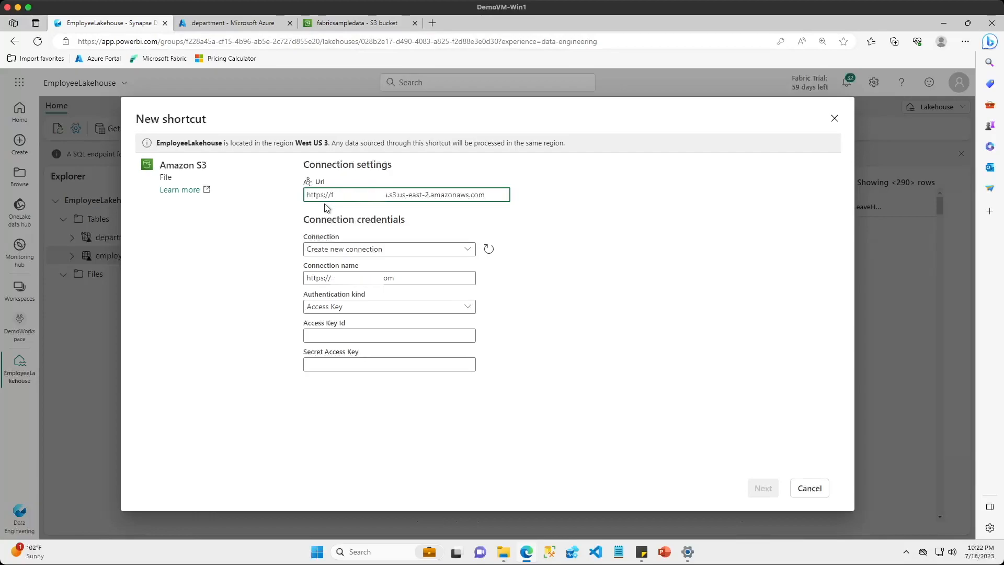
click(345, 274)
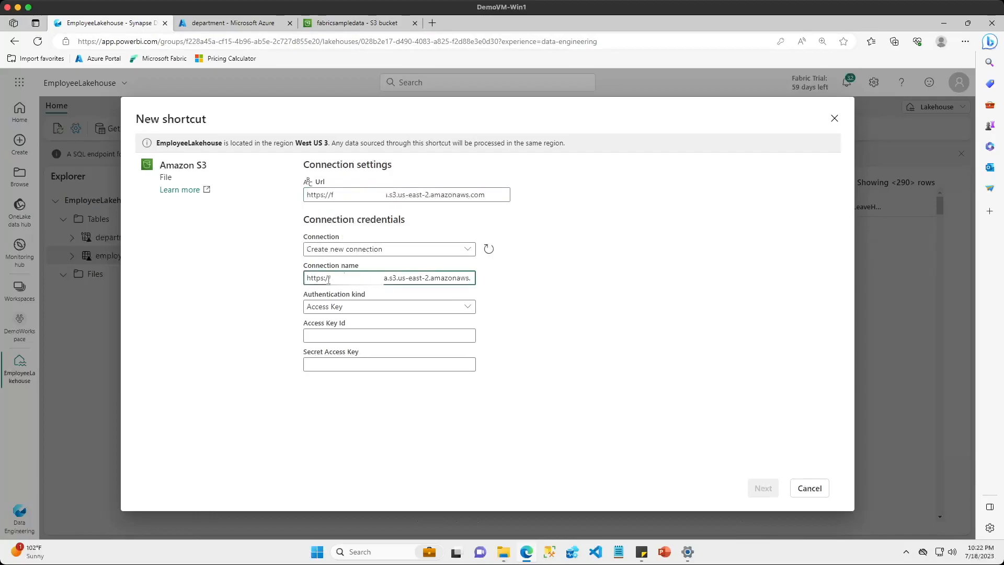
key(ctrl+a)
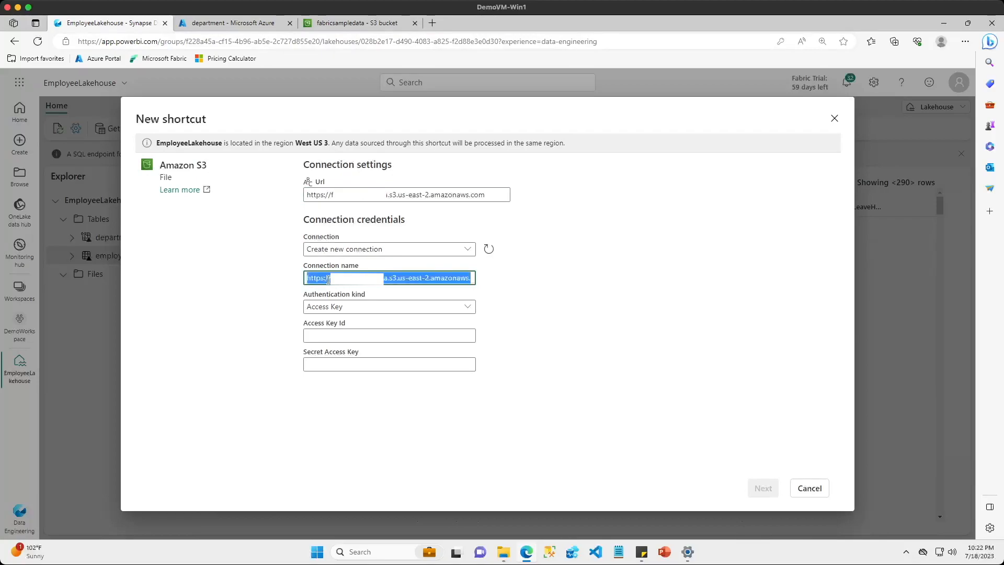
text(AWSs)
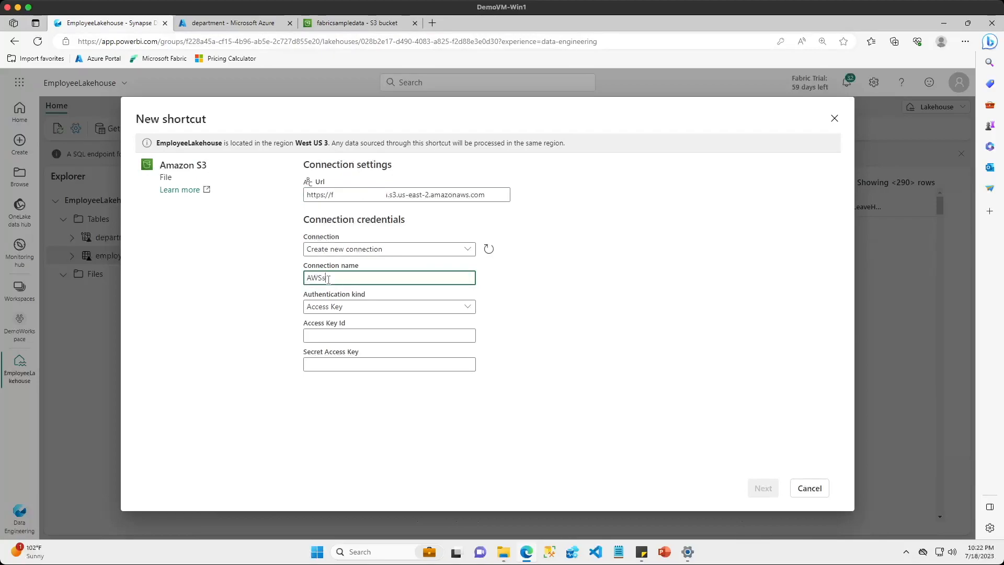
text(S3)
Fill in the connection's Access Key Id and Secret Access Key and continue to the shortcut settings
click(413, 334)
key(ctrl+v)
click(468, 351)
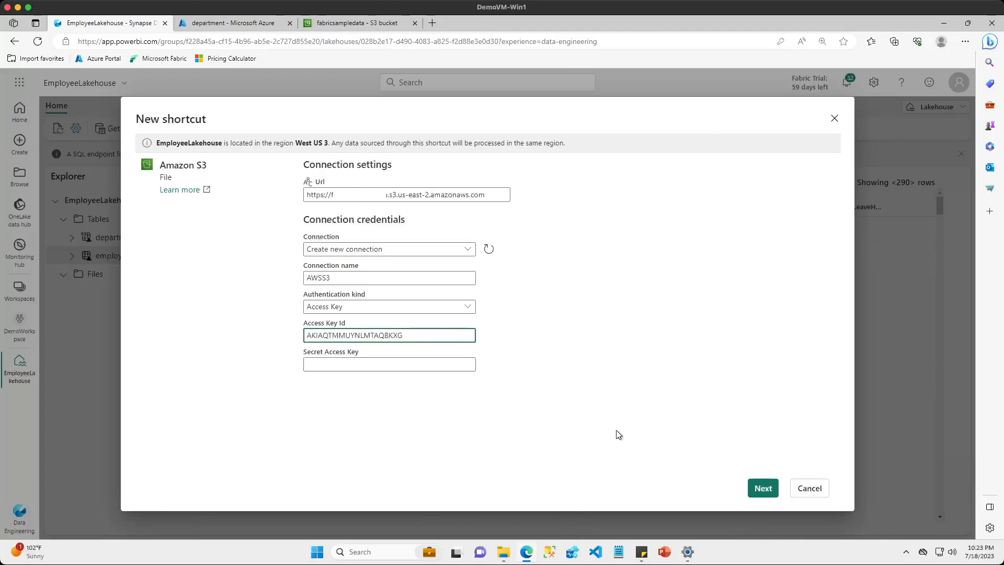
key(Tab)
key(ctrl+v)
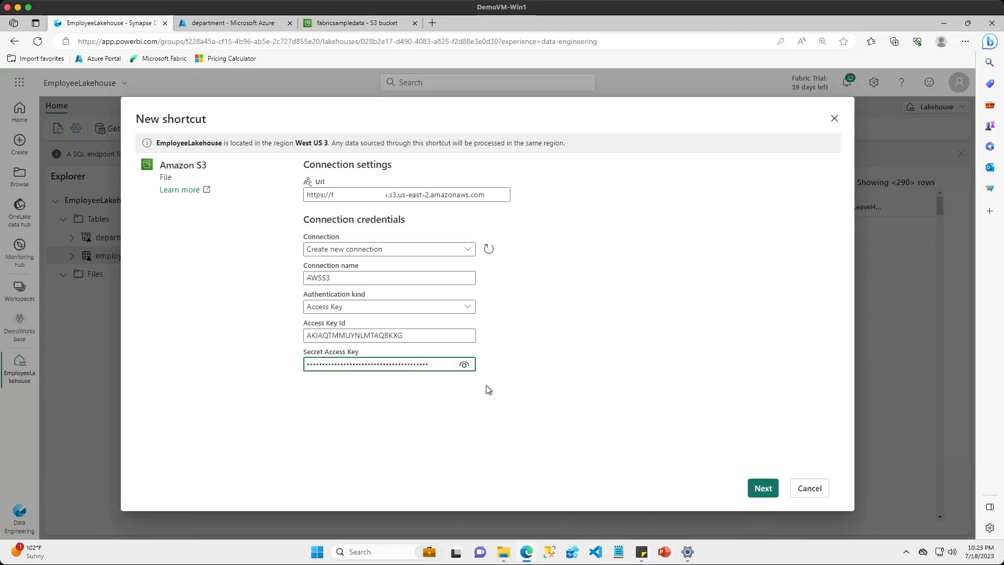
click(755, 490)
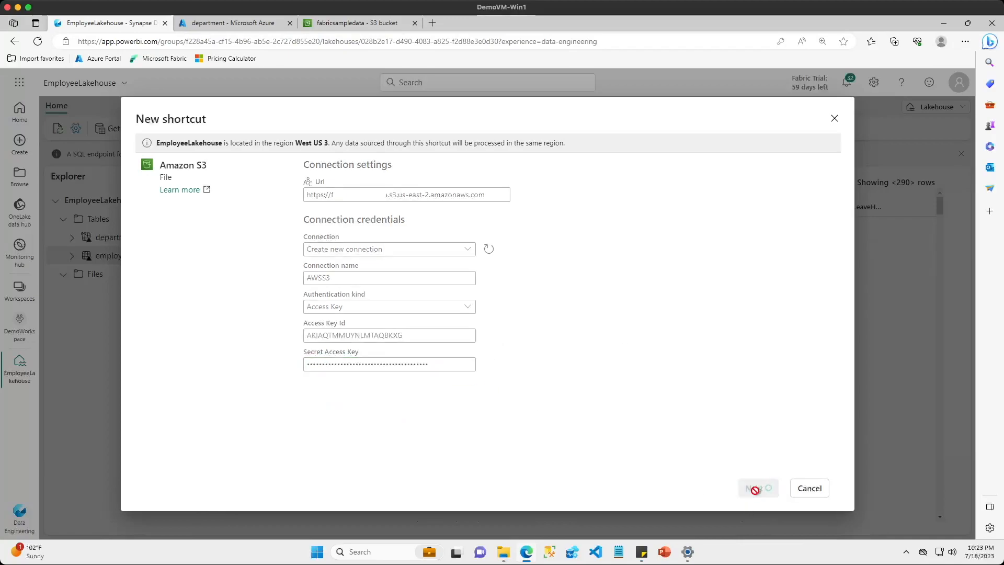
Name the shortcut employeepay, set its location to the employeepay folder in S3://fabricsampledata/, and create it
click(340, 200)
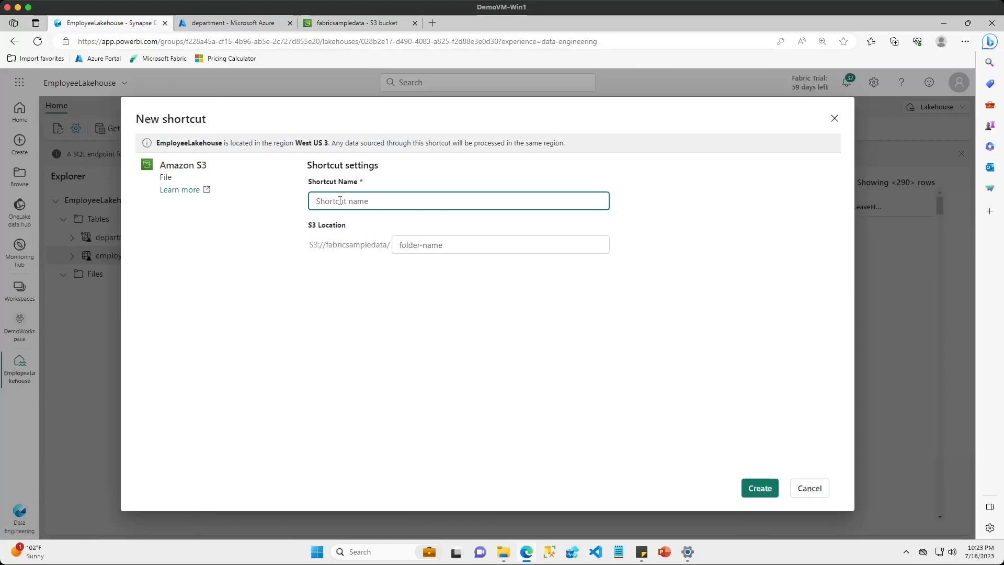
text(employeepay)
key(Tab)
text(employeepay)
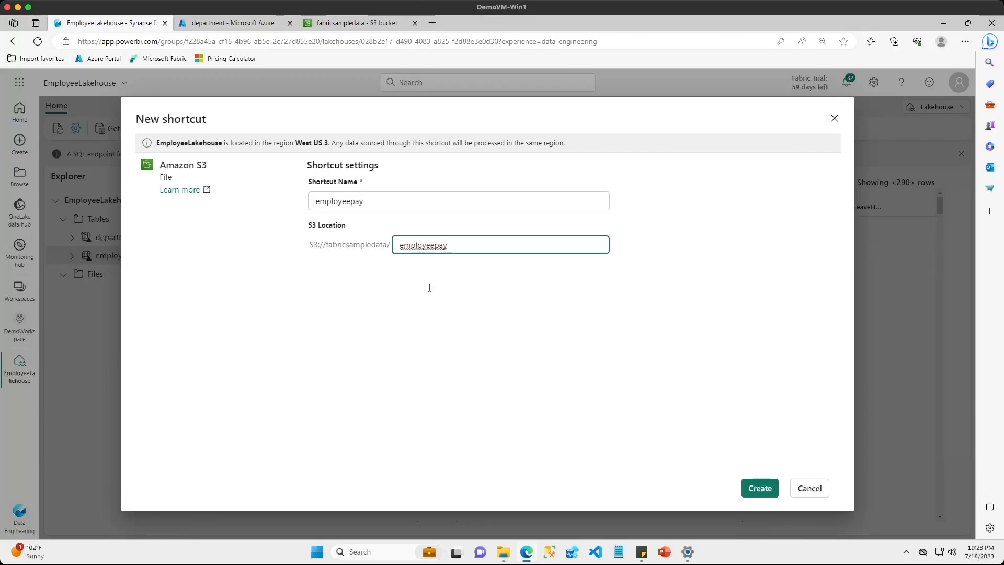
click(755, 489)
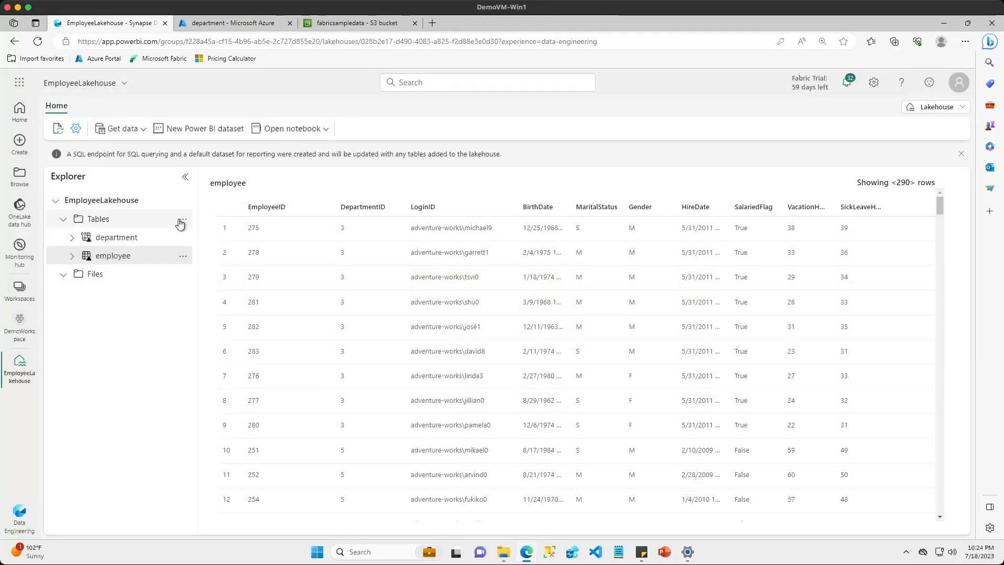
Refresh the lakehouse's Tables and preview the EmployeePay data with wider columns
click(182, 221)
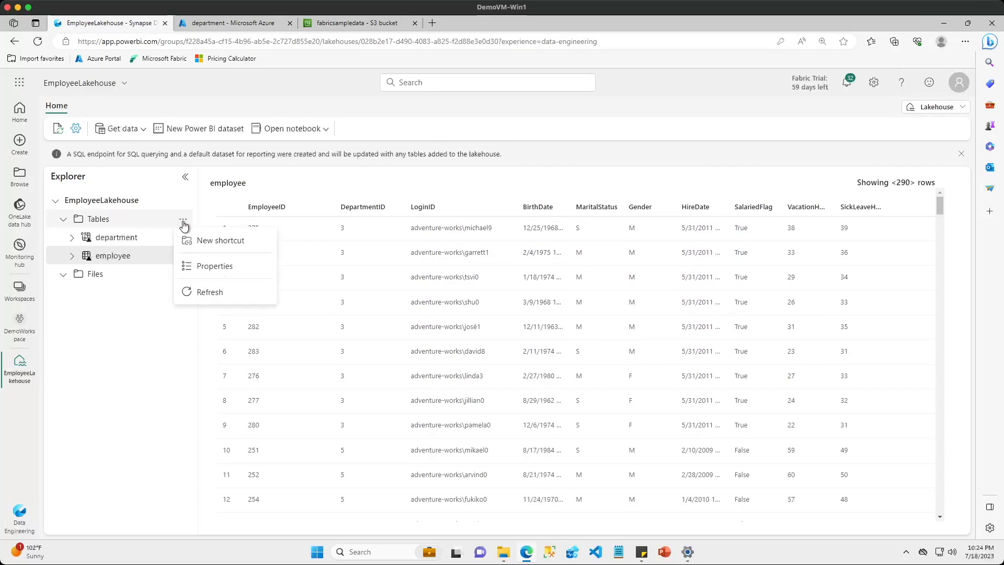
click(204, 292)
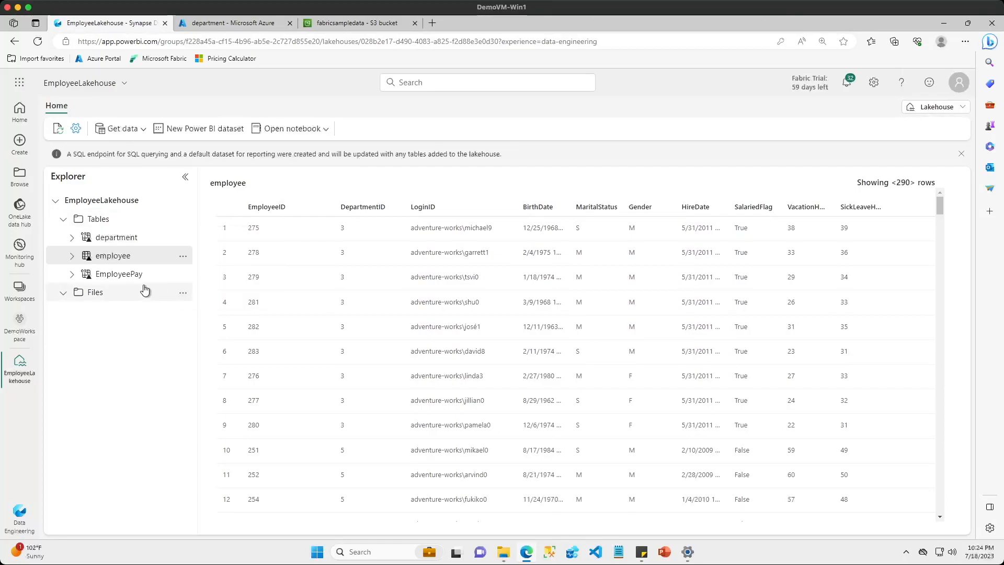
click(123, 281)
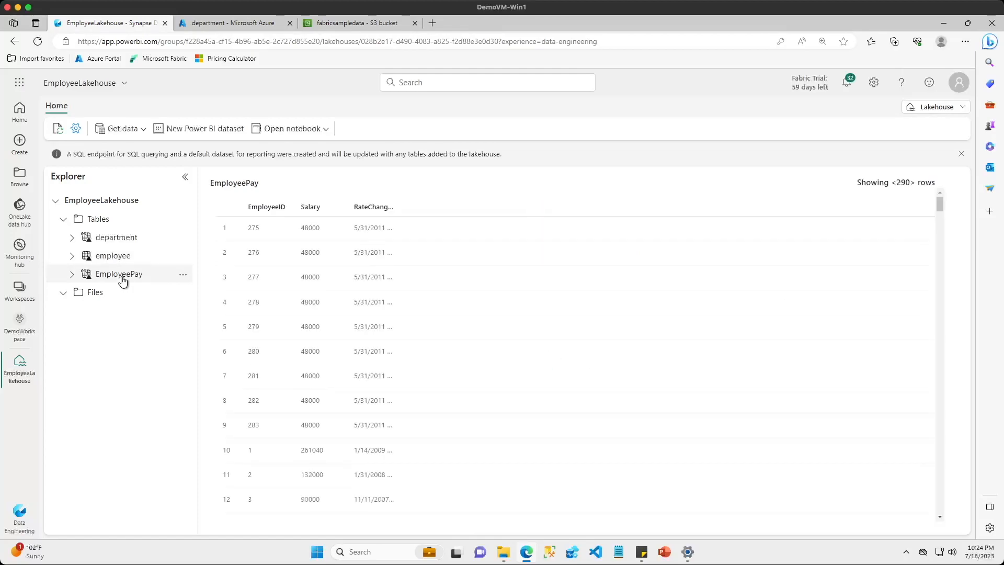
drag(294, 206, 425, 206)
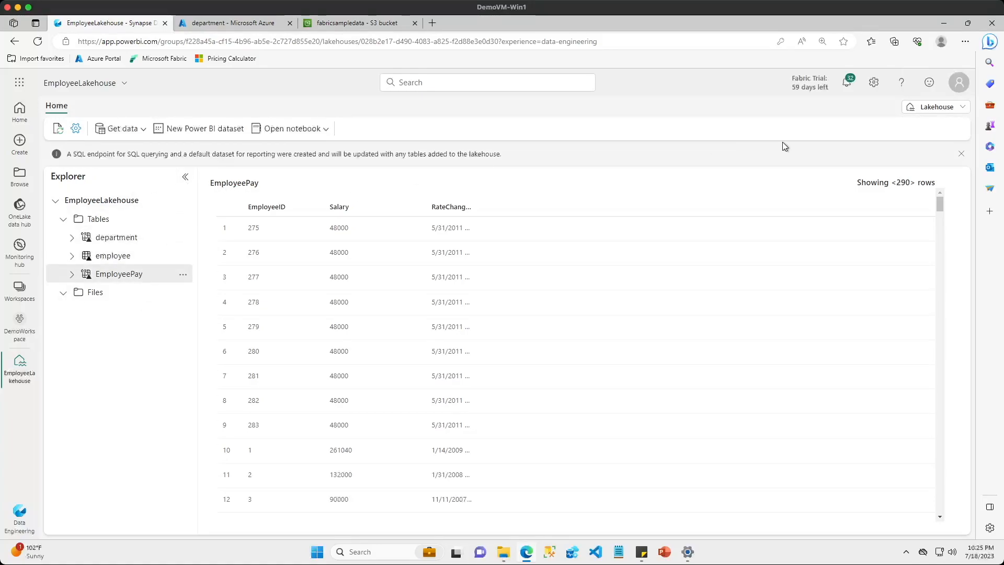
Switch the lakehouse to its SQL endpoint and arrange the department, employee and EmployeePay tables side by side in the model view
click(964, 109)
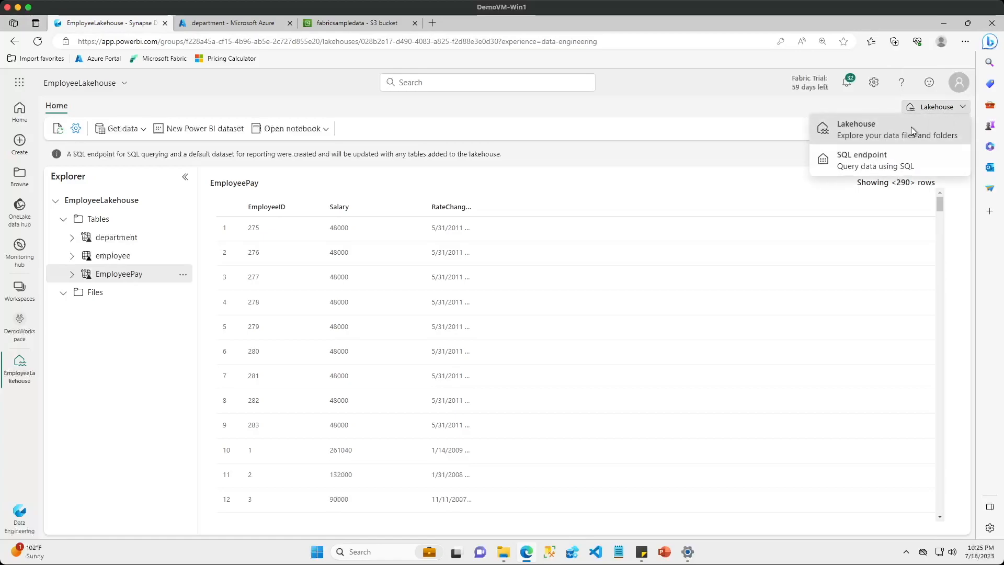
click(896, 165)
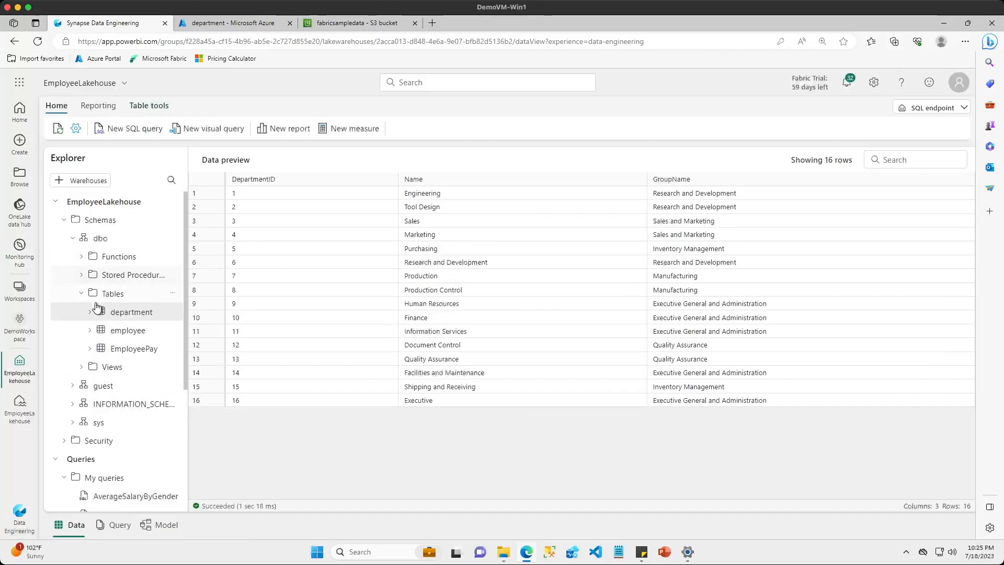
click(151, 529)
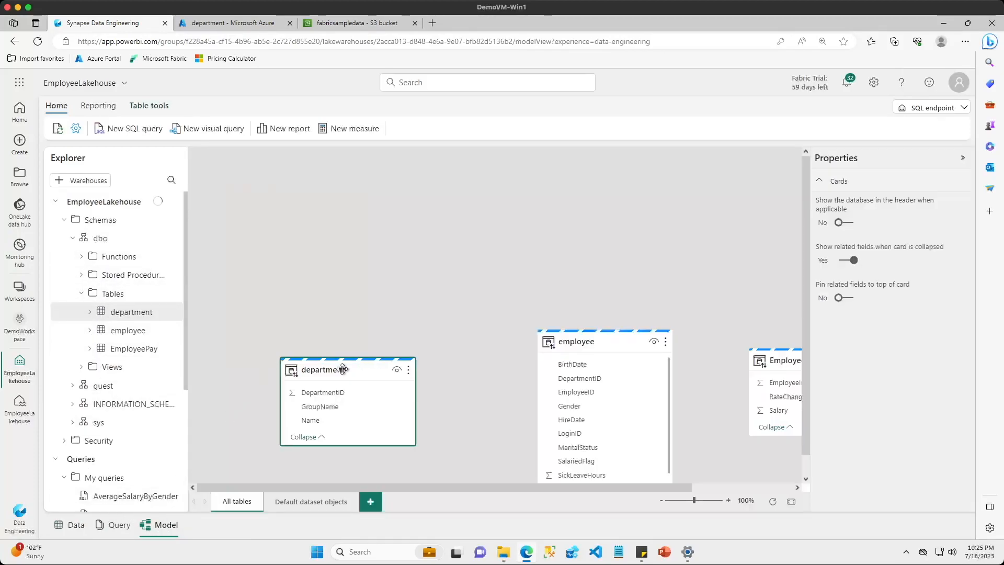
drag(342, 369, 293, 234)
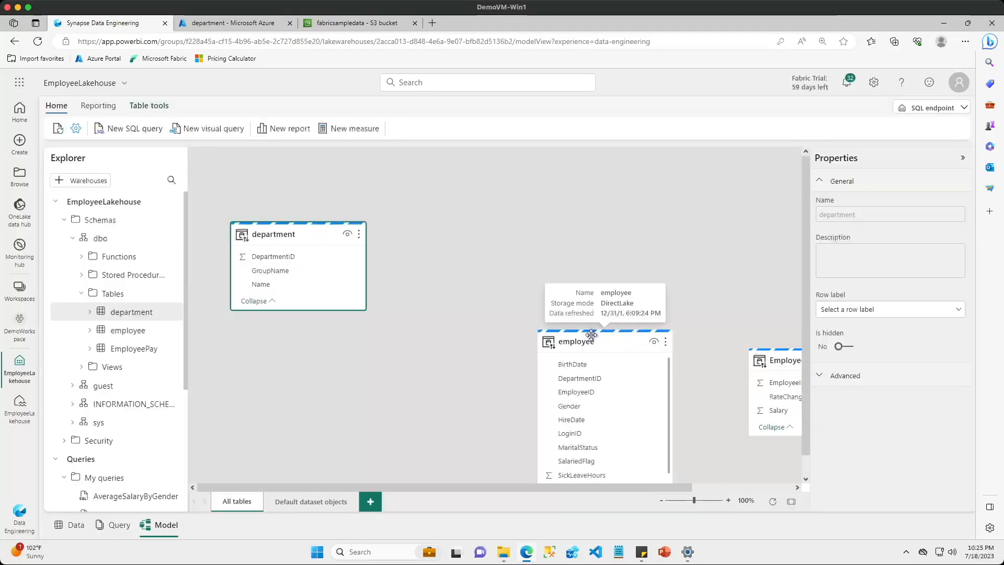
drag(591, 334, 482, 194)
drag(782, 358, 660, 238)
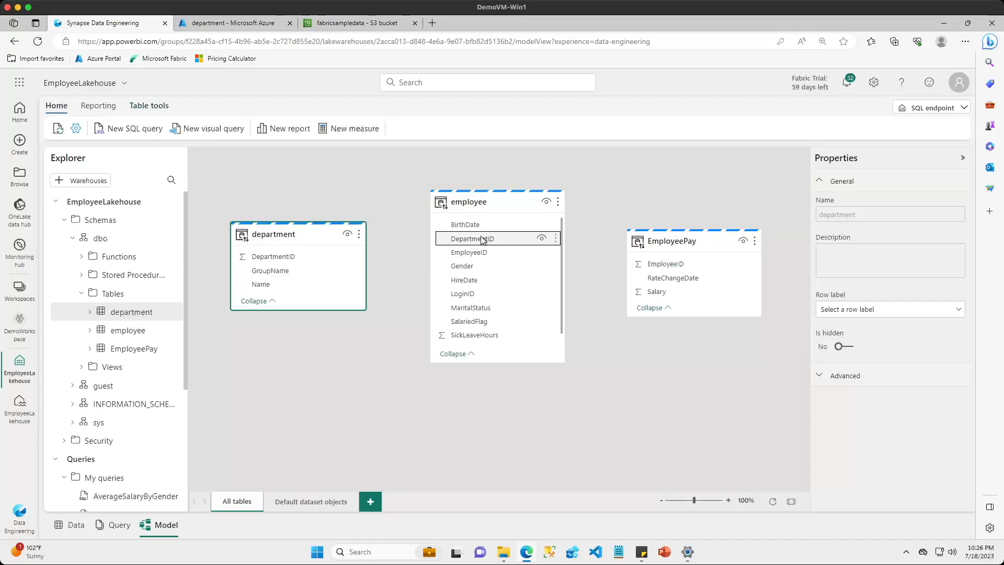
Relate employee to department on DepartmentID as many-to-one with single filtering, and employee to EmployeePay on EmployeeID as one-to-one with both-way filtering
drag(483, 241, 293, 256)
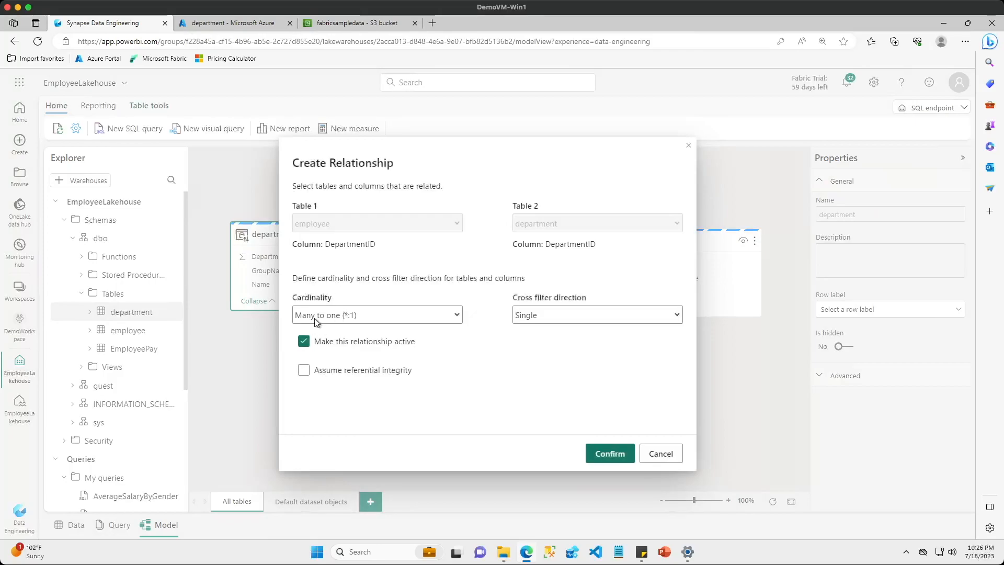
click(598, 451)
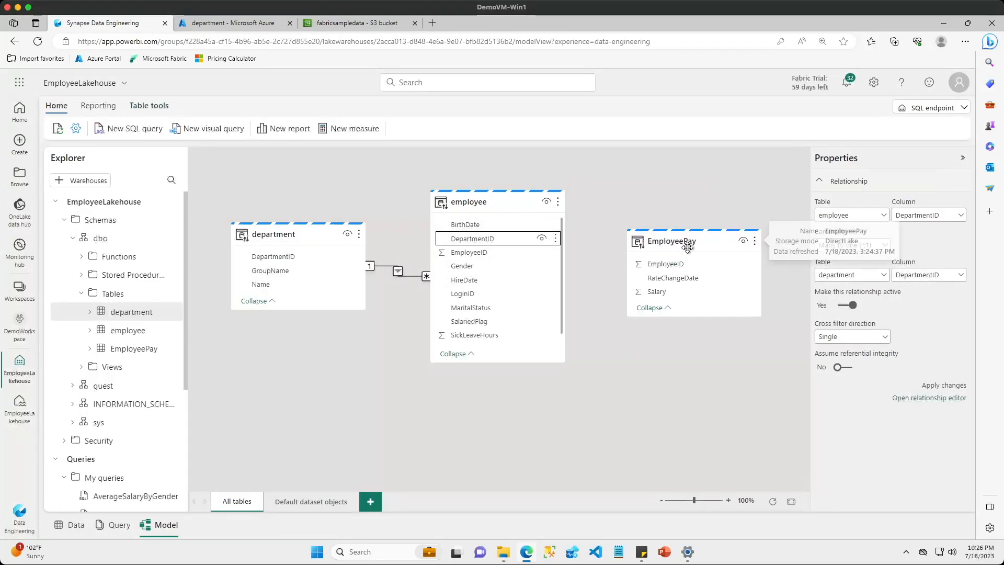
drag(484, 252, 662, 270)
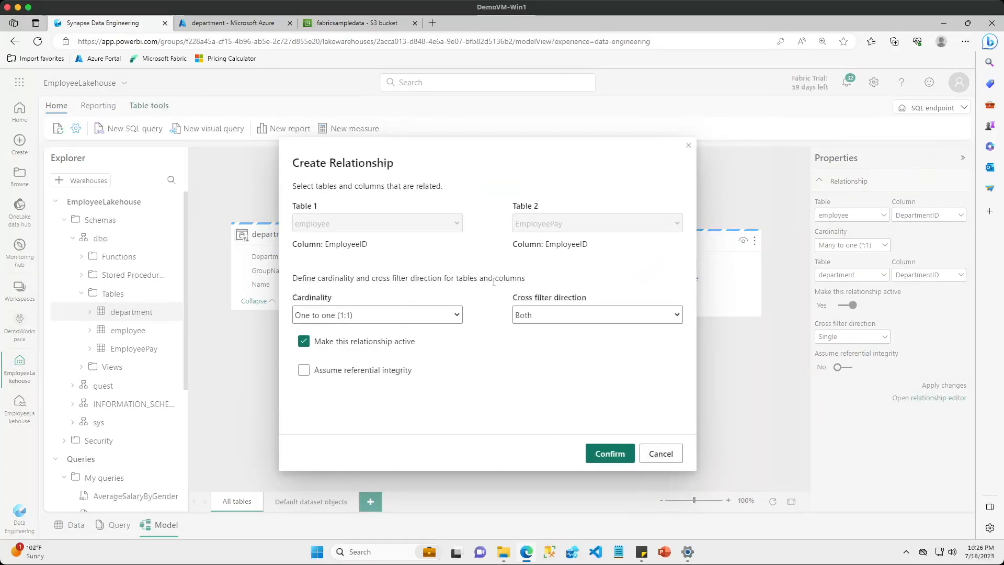
click(605, 454)
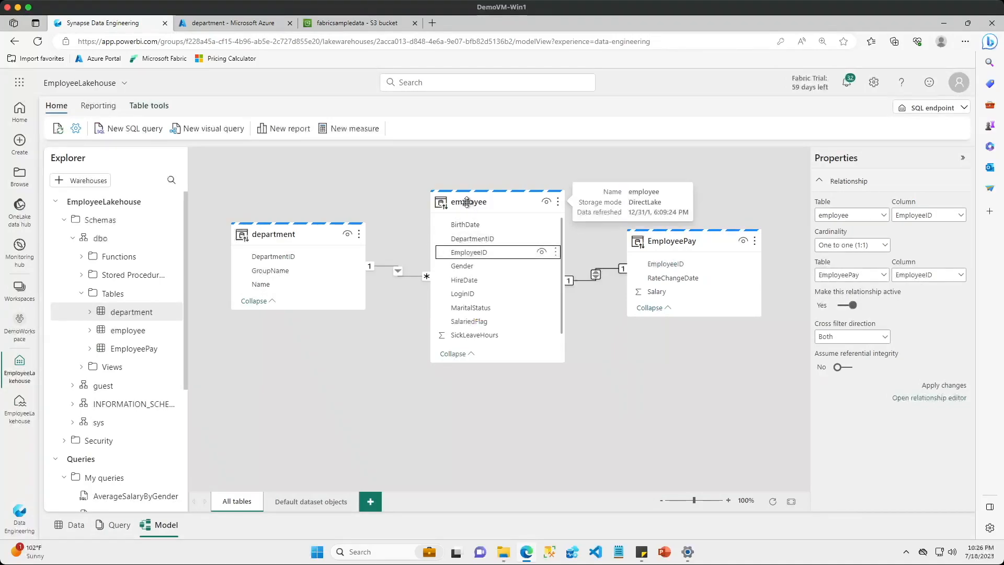
Start a new report and add an enlarged stacked bar chart of average Salary by department GroupName
click(291, 130)
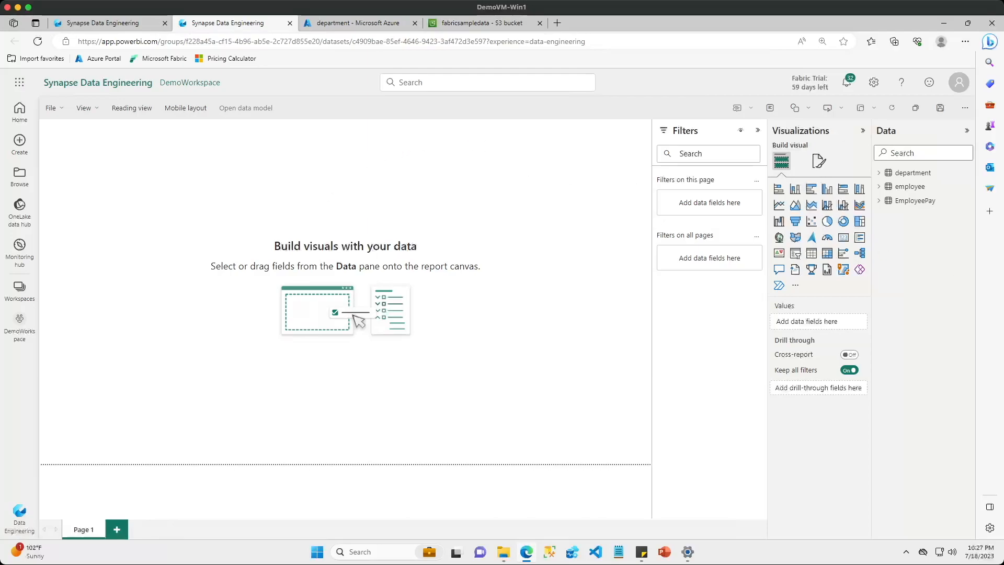
click(779, 188)
click(879, 172)
click(879, 228)
click(880, 380)
drag(934, 201, 818, 323)
drag(925, 421, 820, 364)
click(852, 361)
click(886, 419)
drag(178, 186, 453, 202)
Add a clustered bar chart of average Salary by employee Gender, with GroupName as small multiples
click(552, 314)
click(811, 189)
drag(926, 283, 818, 322)
drag(925, 421, 818, 361)
click(852, 361)
click(889, 418)
drag(934, 201, 825, 435)
Add a line chart with department Name on the X-axis and average Salary on the Y-axis
click(552, 324)
click(780, 205)
drag(343, 436, 461, 437)
click(758, 130)
drag(925, 215, 827, 321)
drag(924, 422, 827, 362)
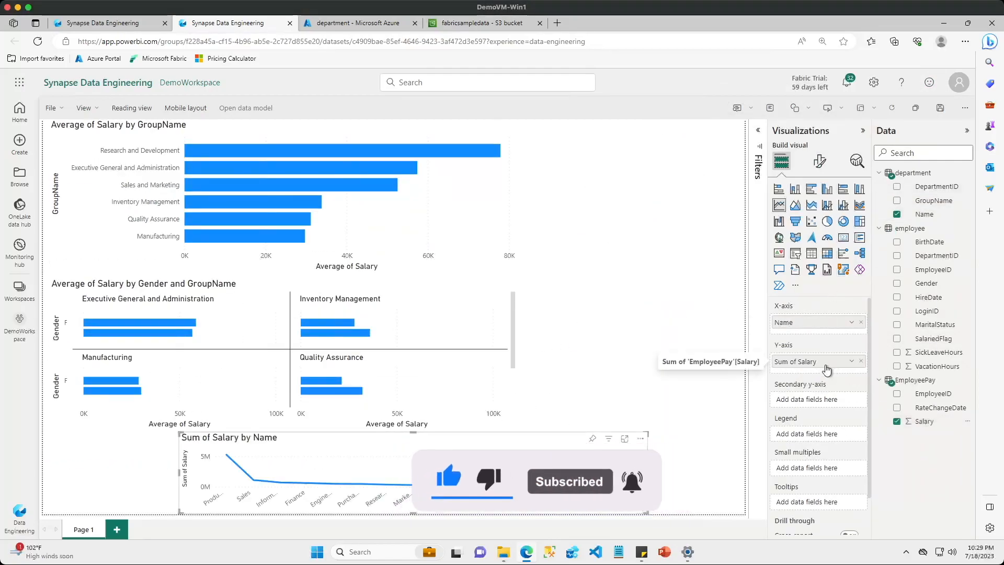
click(851, 362)
click(884, 417)
Narrow the GroupName bar chart, place the resized line chart beside it, and move the Gender chart down below them
drag(648, 434, 492, 302)
drag(417, 321, 668, 263)
click(466, 220)
drag(518, 197, 437, 197)
drag(526, 267, 526, 161)
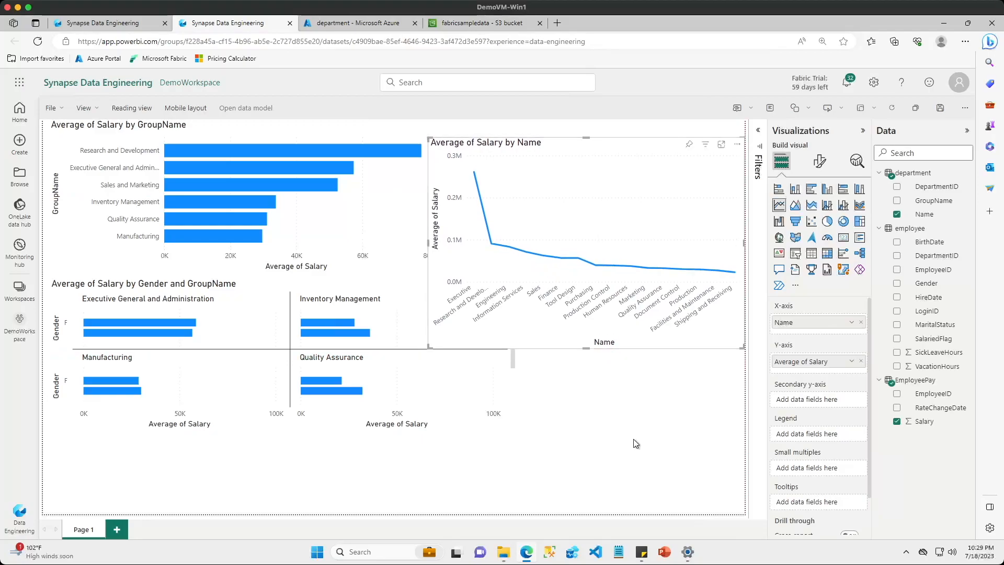
drag(335, 285, 339, 363)
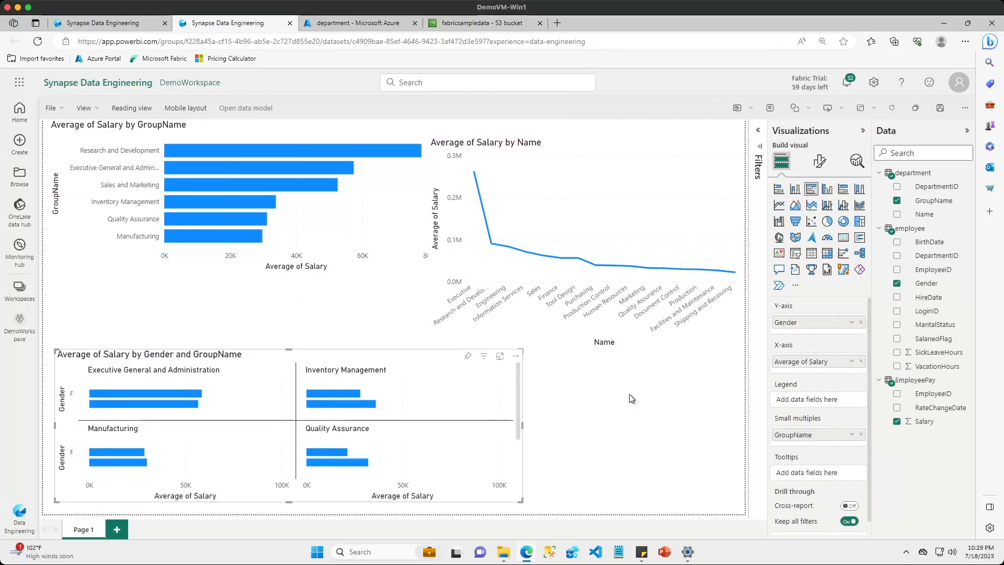